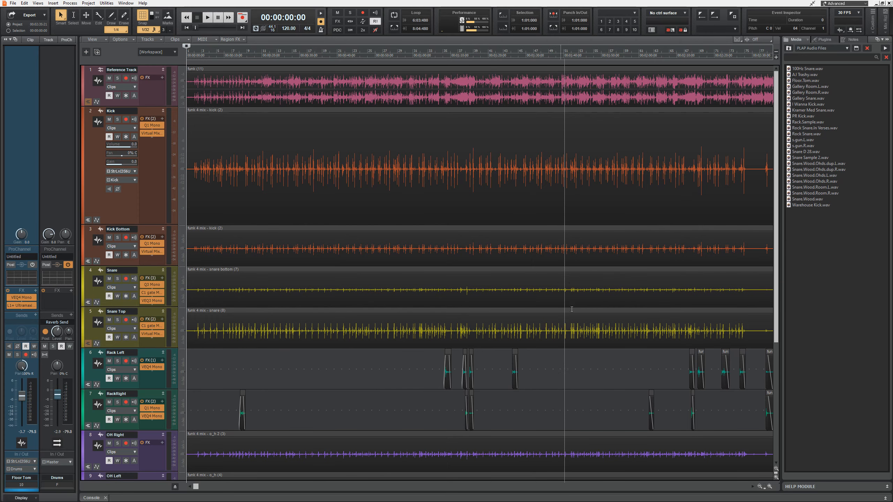
Zoom in on the start of the song and display the Kick track's audio transients
left_click(770, 487)
left_click(772, 487)
left_click(772, 488)
left_click(771, 488)
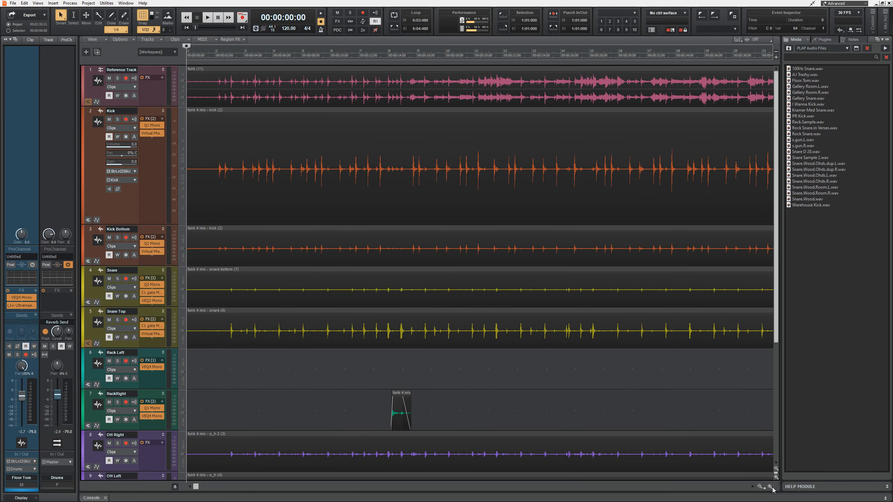
left_click(772, 488)
left_click(771, 488)
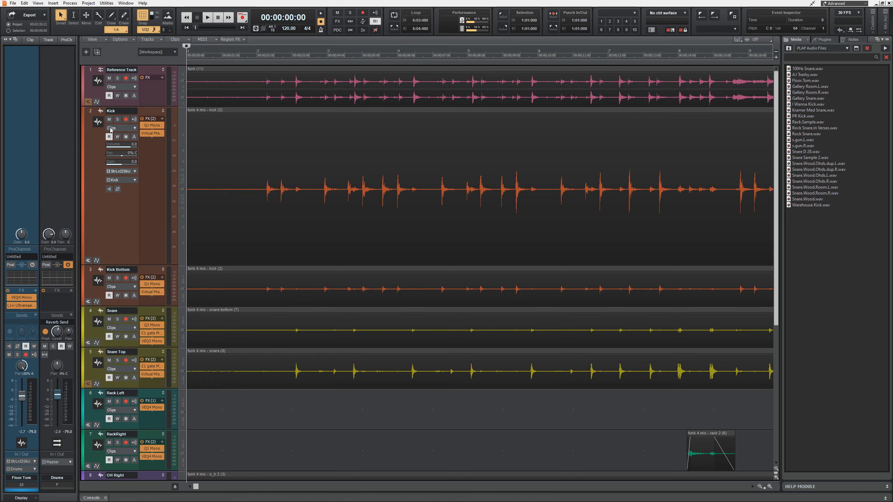
left_click(126, 136)
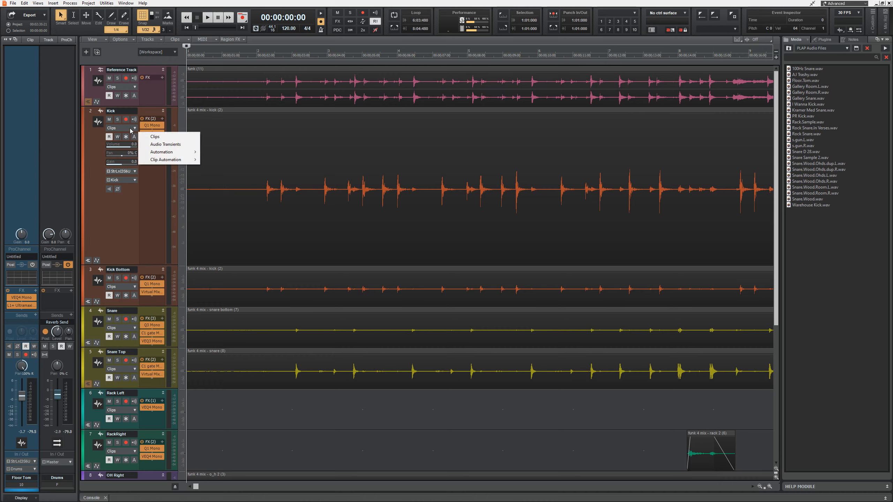
left_click(172, 147)
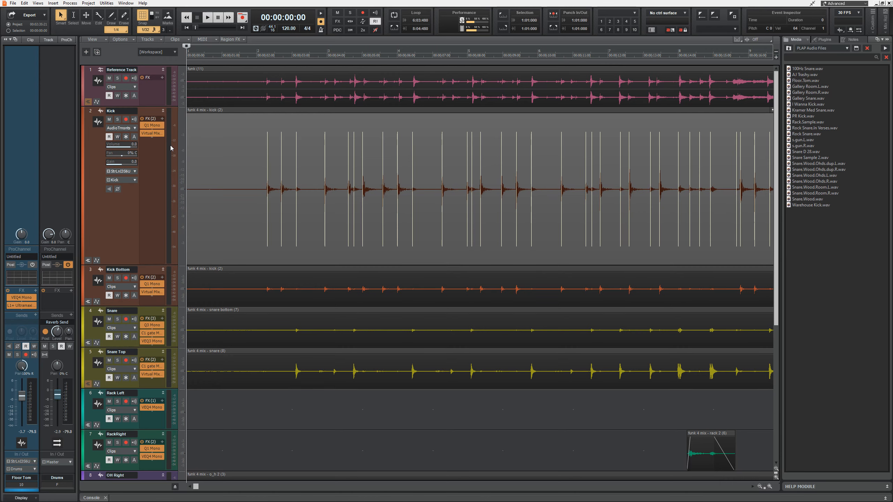
Open AudioSnap for the kick clip and raise the threshold to filter out the weak transient markers
double_click(337, 170)
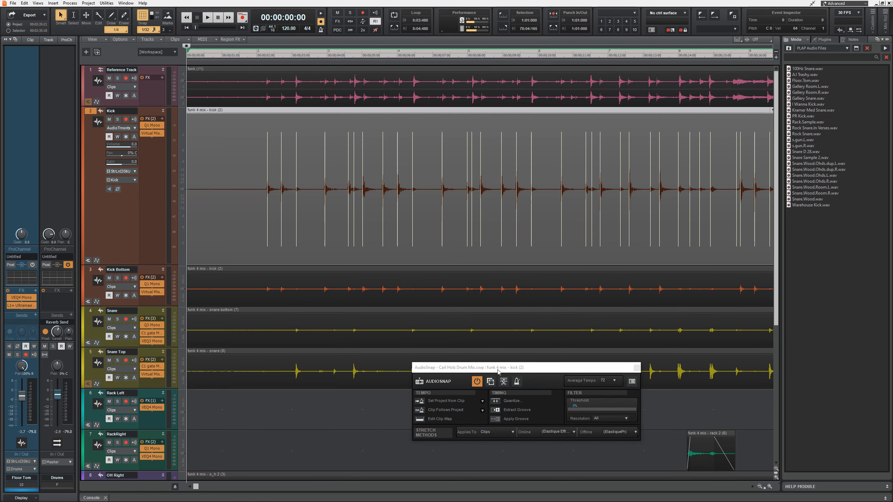
left_click_drag(497, 363, 478, 271)
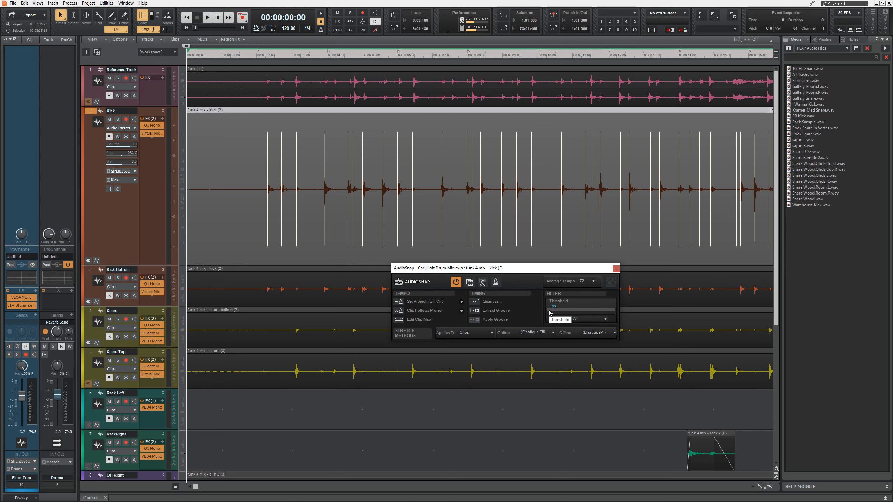
left_click_drag(551, 313, 591, 311)
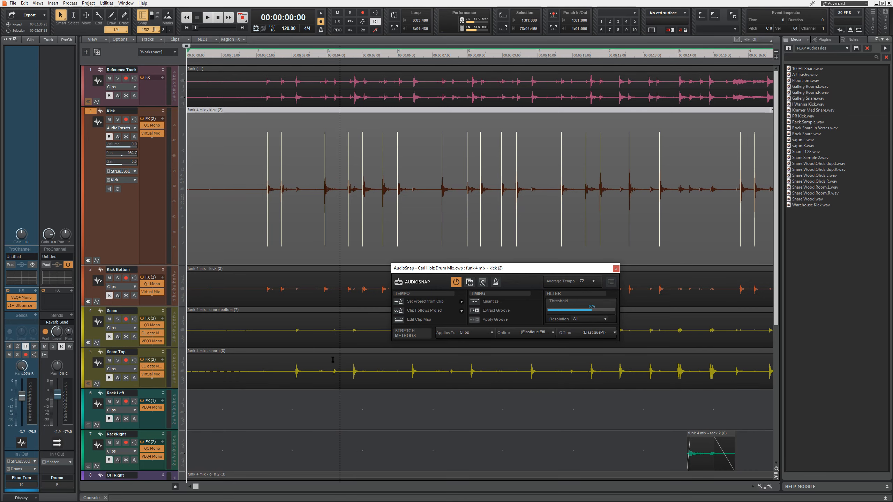
Check the kick clip's markers further along the song and raise the threshold slightly to drop the extra marker near bar 13
left_click(196, 488)
left_click_drag(196, 487, 259, 488)
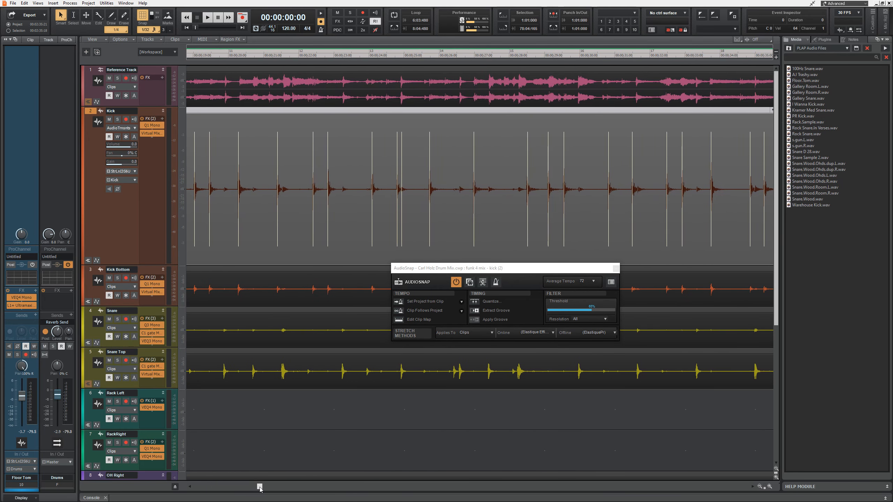
double_click(398, 188)
left_click_drag(579, 312, 581, 312)
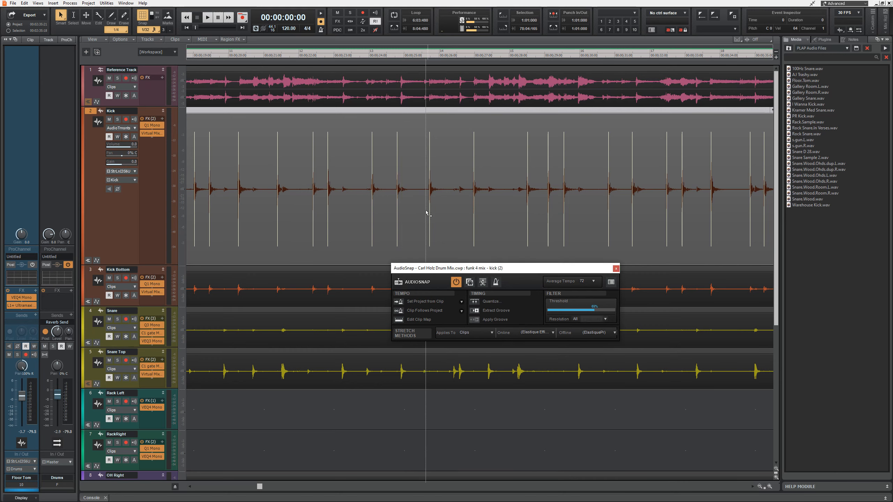
left_click_drag(260, 487, 196, 485)
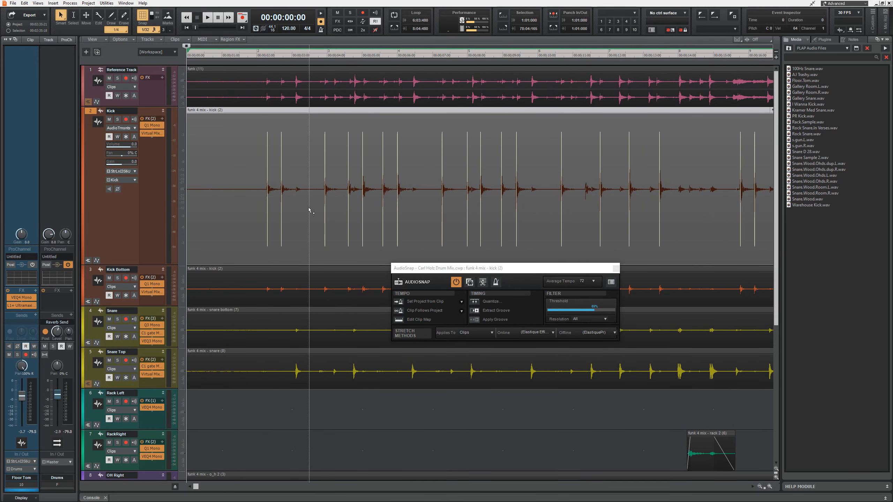
Split the Kick track's audio into separate clips at its beats with AudioSnap and return the track to Clips view
left_click(93, 142)
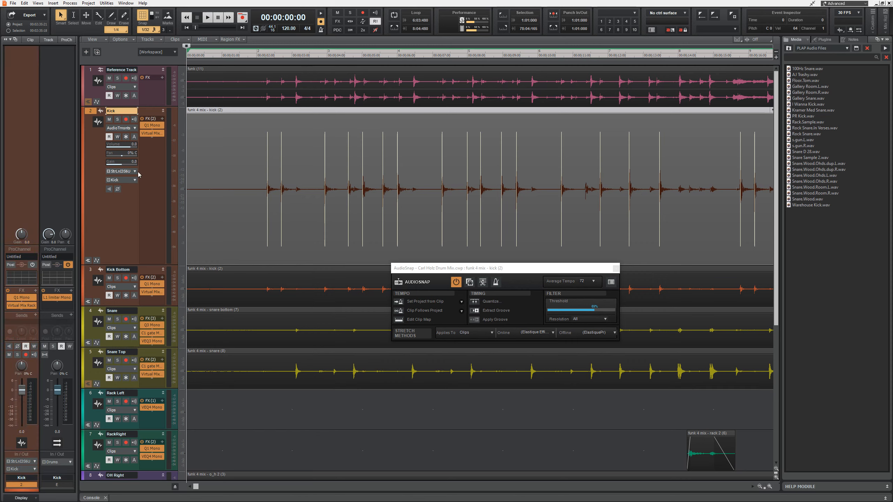
left_click(484, 285)
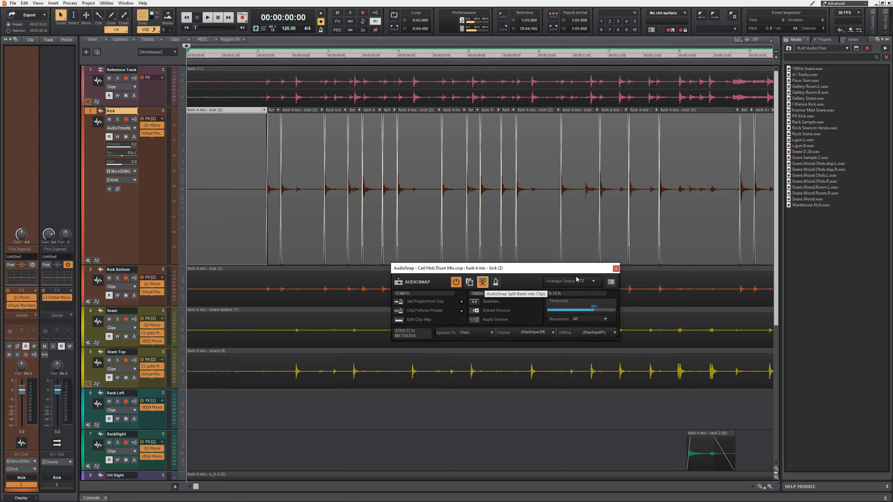
left_click(616, 269)
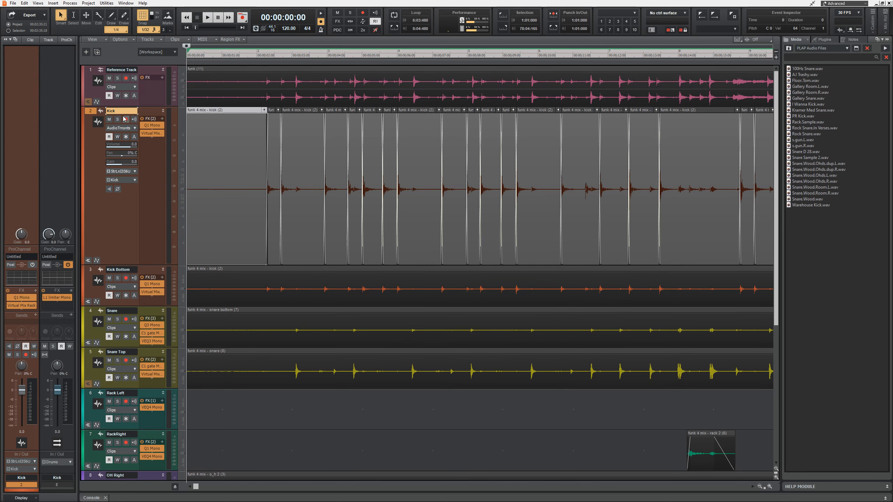
left_click(128, 129)
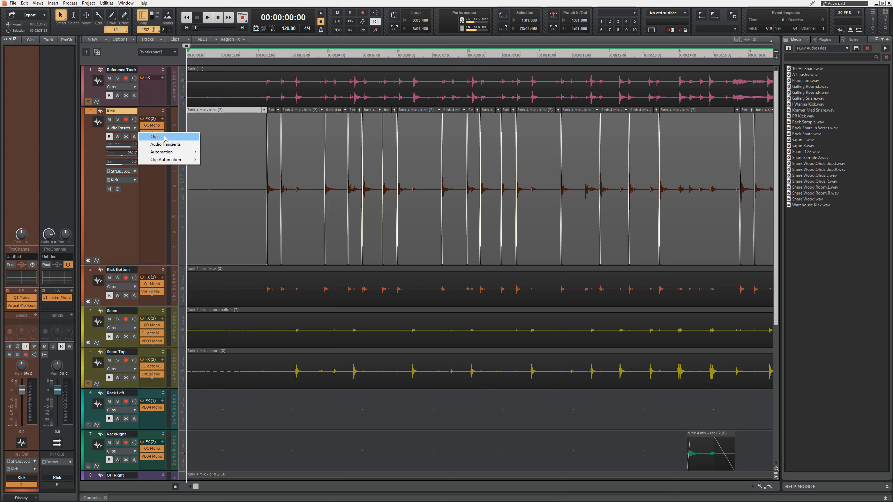
left_click(165, 138)
Examine the separate kick clips to see how the audio was split at each hit, ending on the first hit's clip
left_click(309, 151)
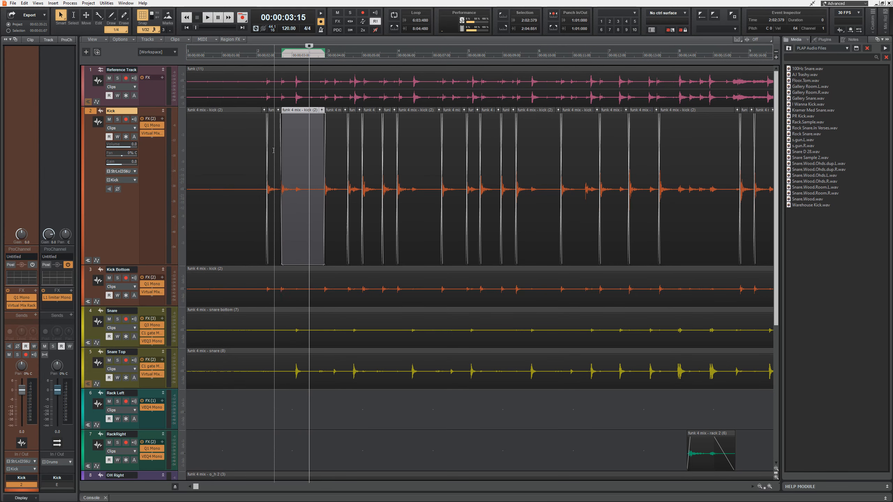
left_click(272, 150)
left_click(335, 151)
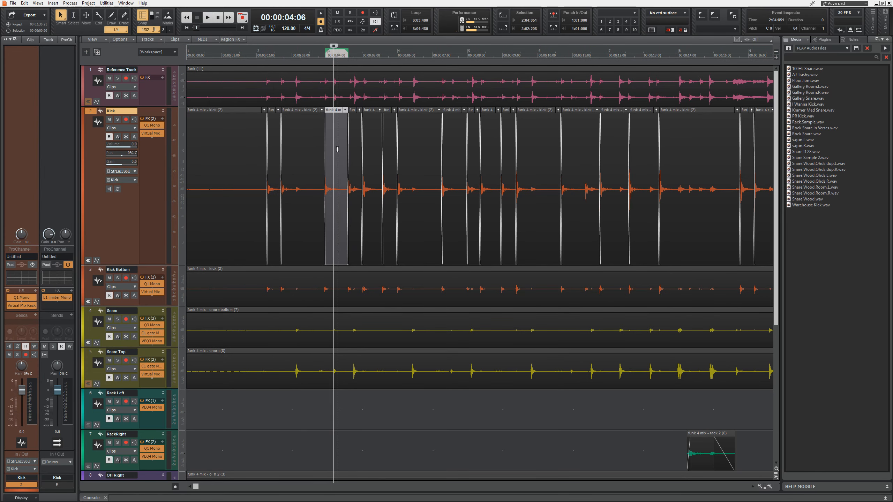
left_click(355, 150)
left_click(377, 151)
left_click(391, 151)
left_click(432, 152)
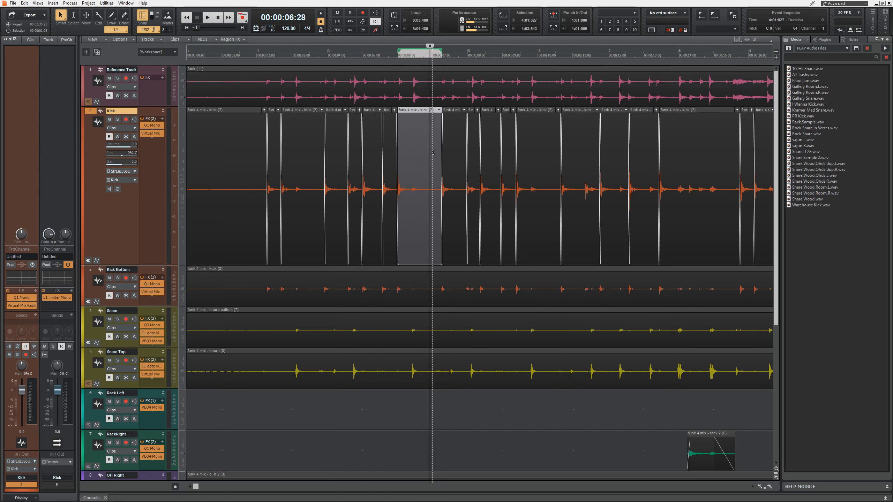
left_click(451, 151)
left_click(476, 151)
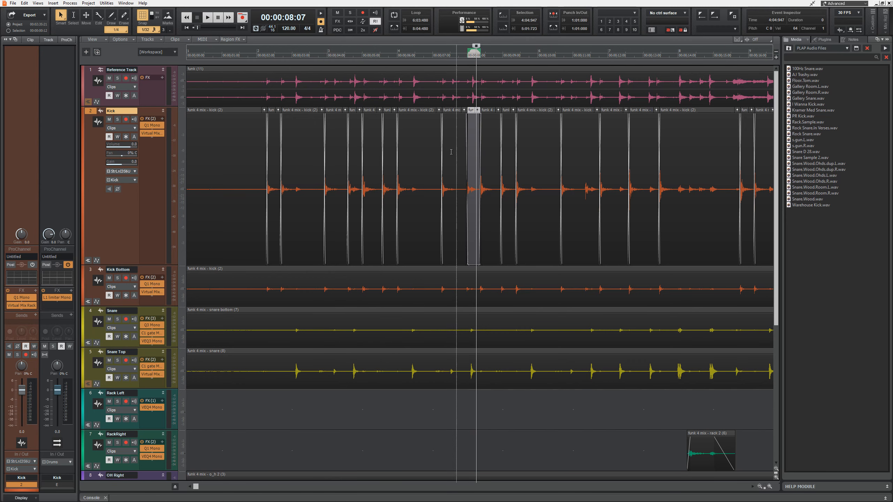
left_click(275, 146)
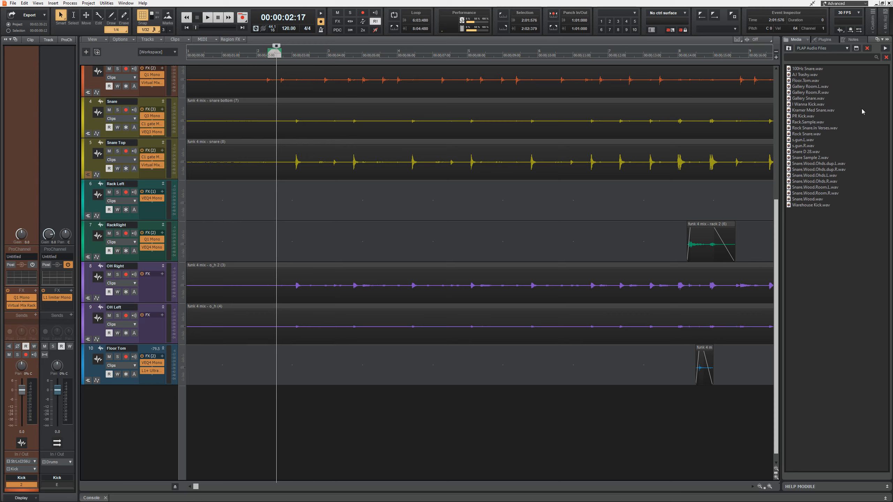
Import I Wanna Kick.wav onto a new track, expand it and move it directly below the Kick track
left_click_drag(805, 104, 140, 394)
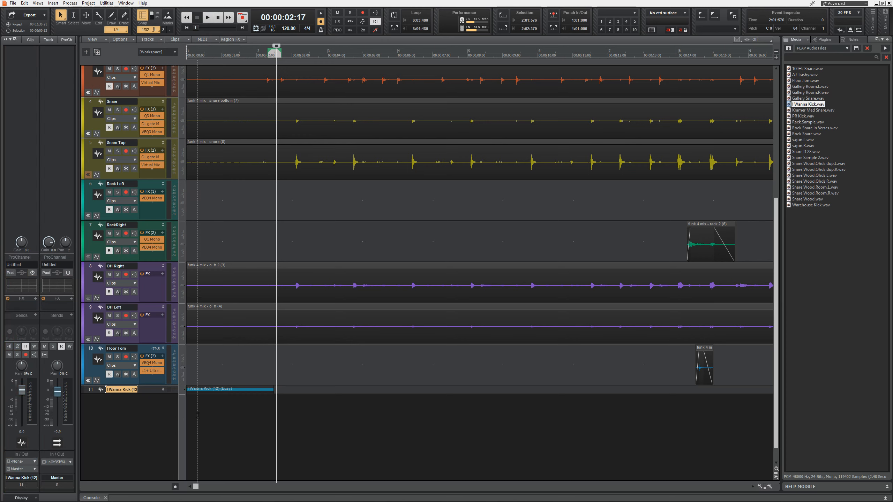
left_click(163, 390)
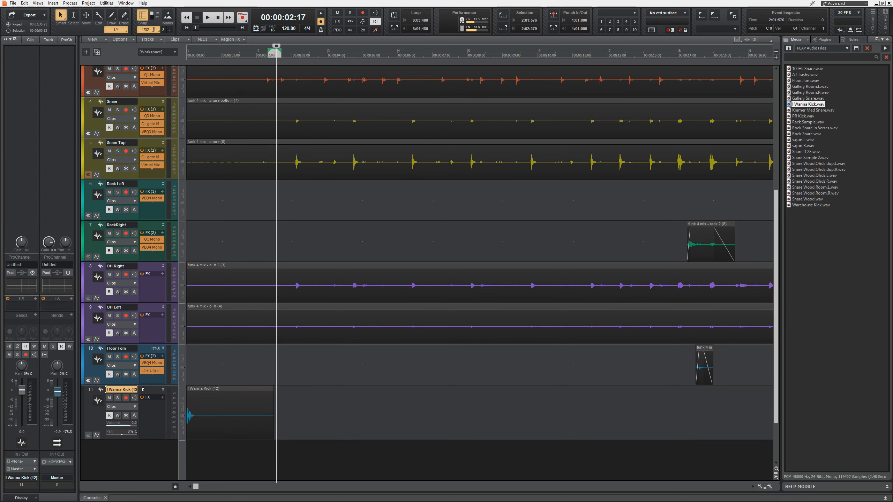
scroll(337, 324, "up", 1)
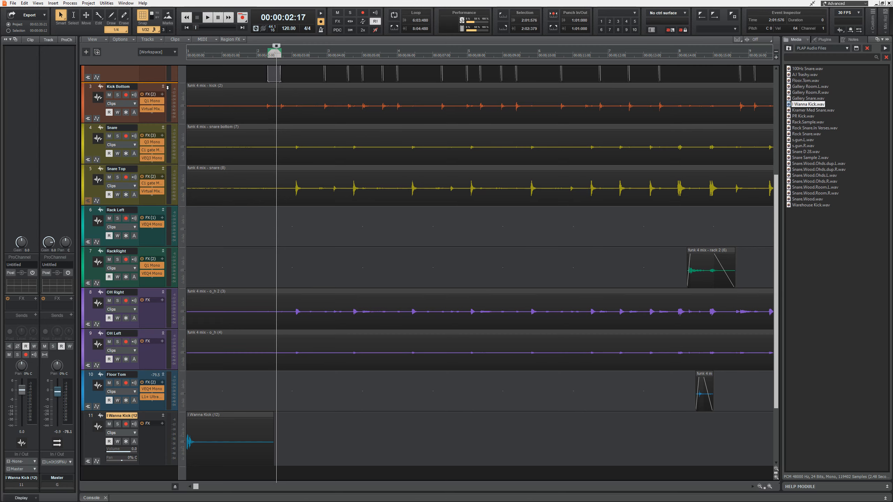
mouse_move(164, 113)
left_mouse_down()
mouse_move(164, 140)
mouse_move(164, 105)
left_mouse_up()
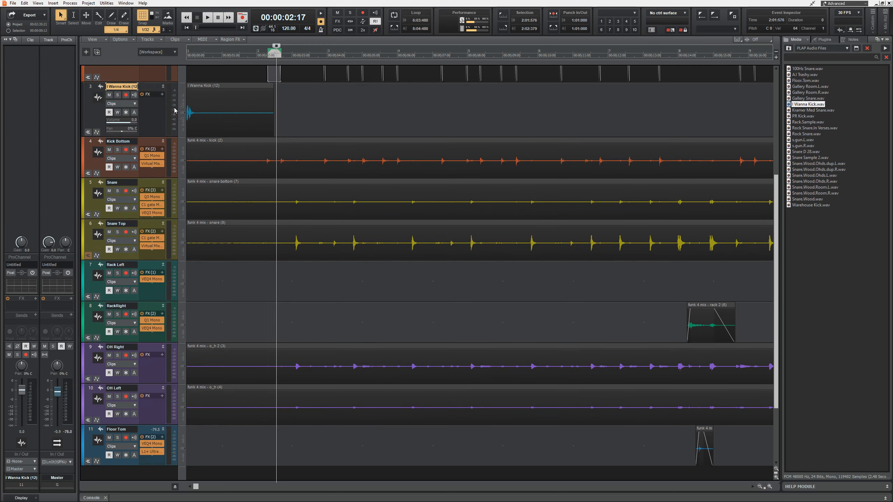
Align the I Wanna Kick clip with the first hit on the Kick track and rename its track Kick Sample
scroll(361, 235, "up", 4)
scroll(361, 235, "up", 3)
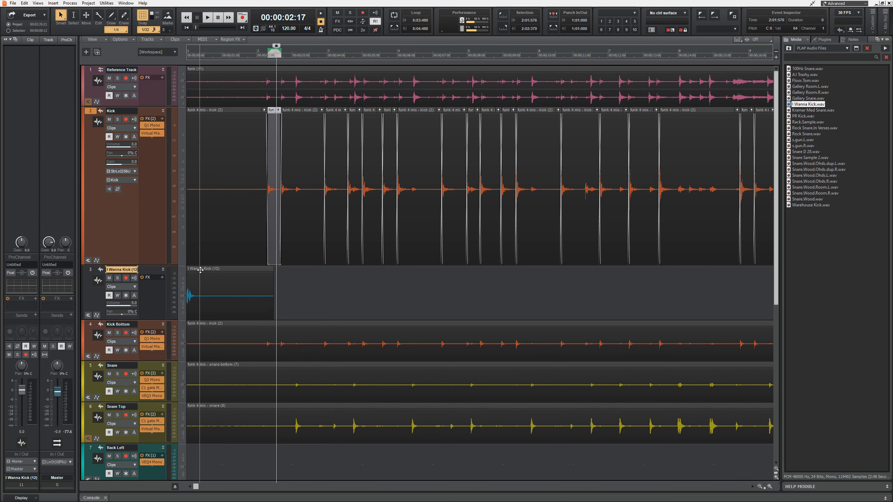
left_click_drag(200, 270, 281, 275)
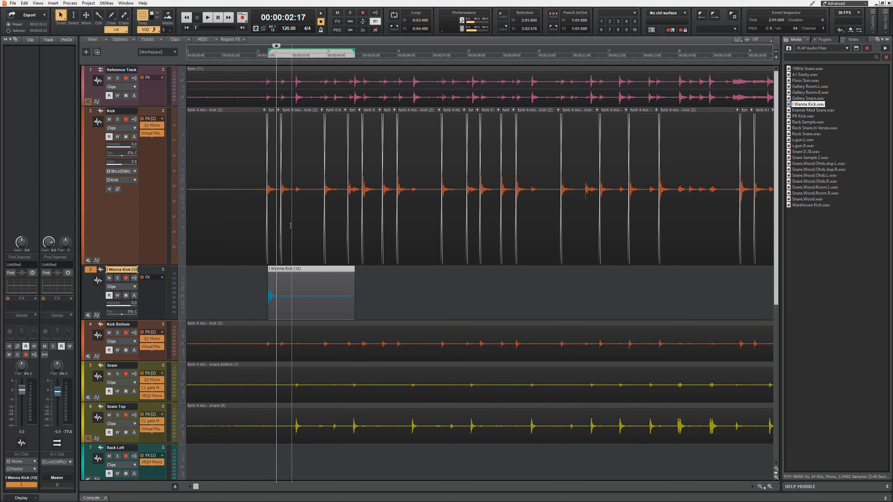
left_click(273, 203)
left_click(279, 269)
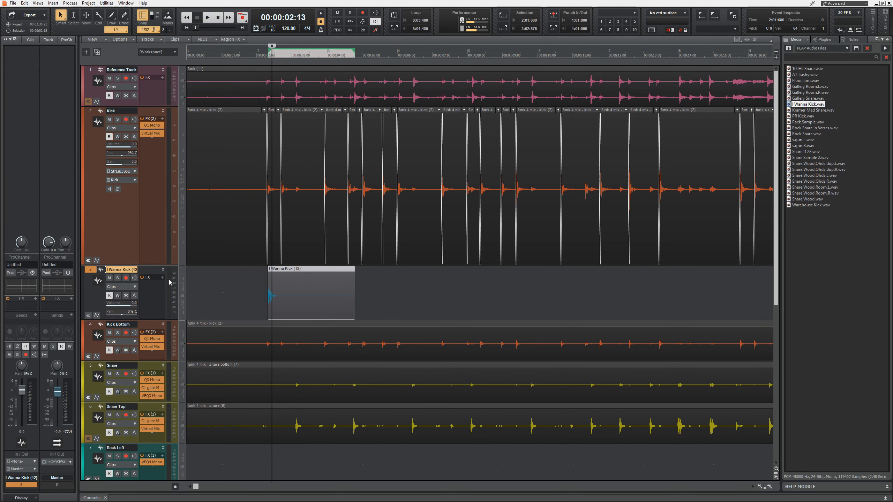
double_click(113, 268)
type("Kick Sample")
Put the playhead at the first kick hit and copy the sample clip, leaving the first kick slice selected
left_click(274, 146)
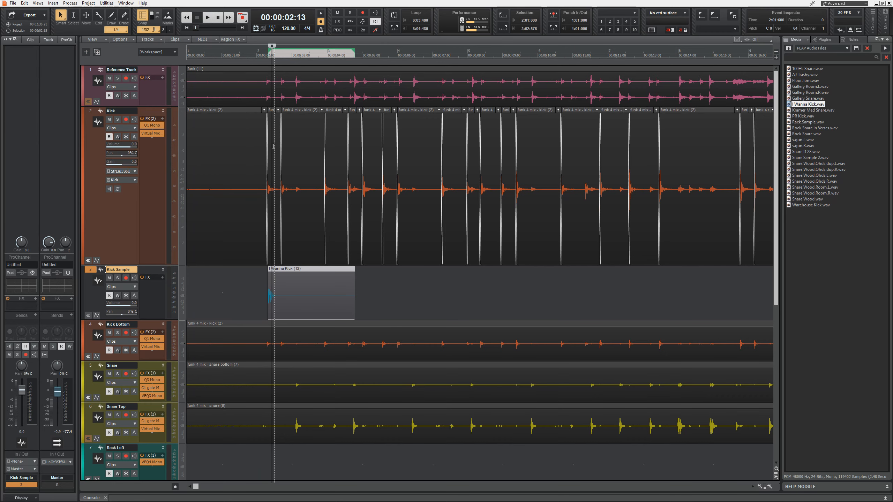
left_click(274, 145)
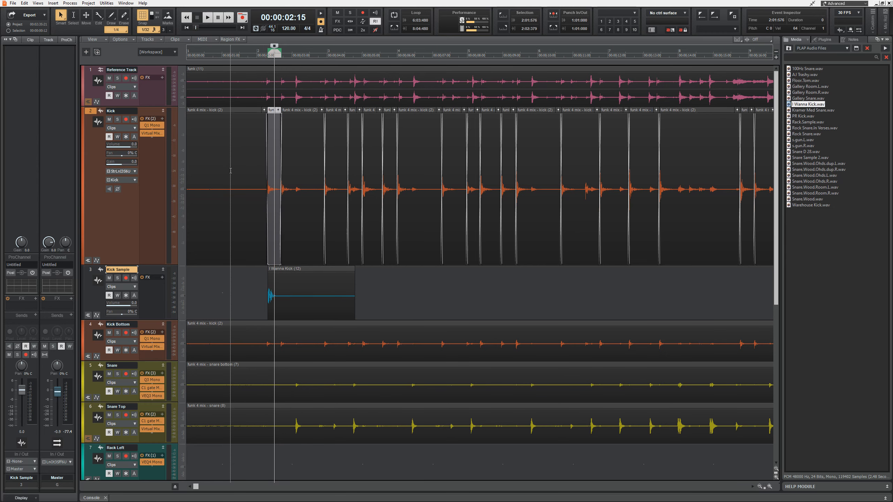
left_click(268, 82)
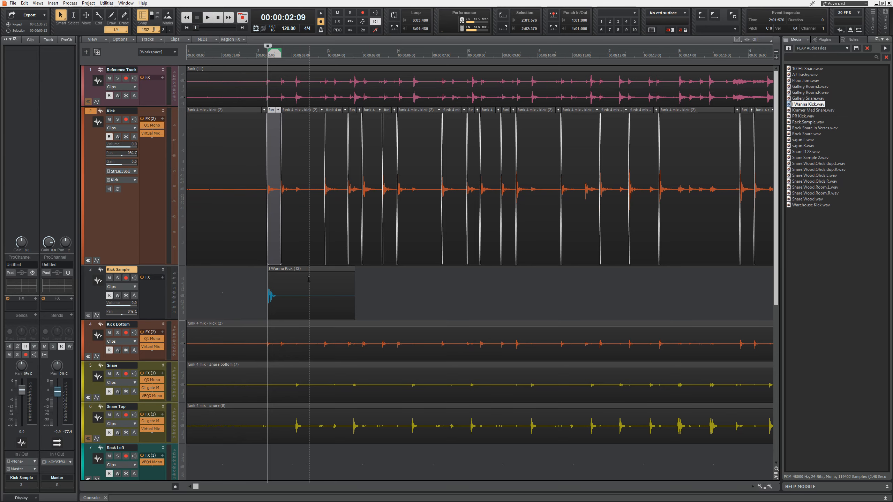
left_click(279, 270)
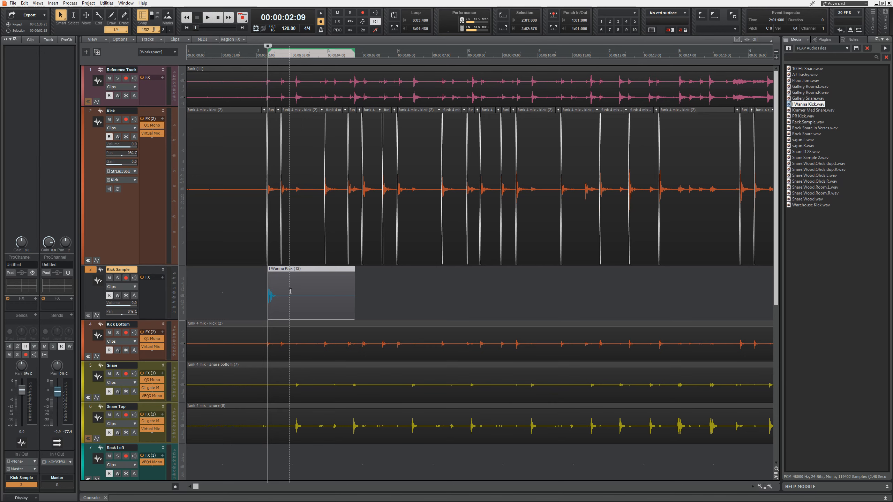
left_click(273, 110)
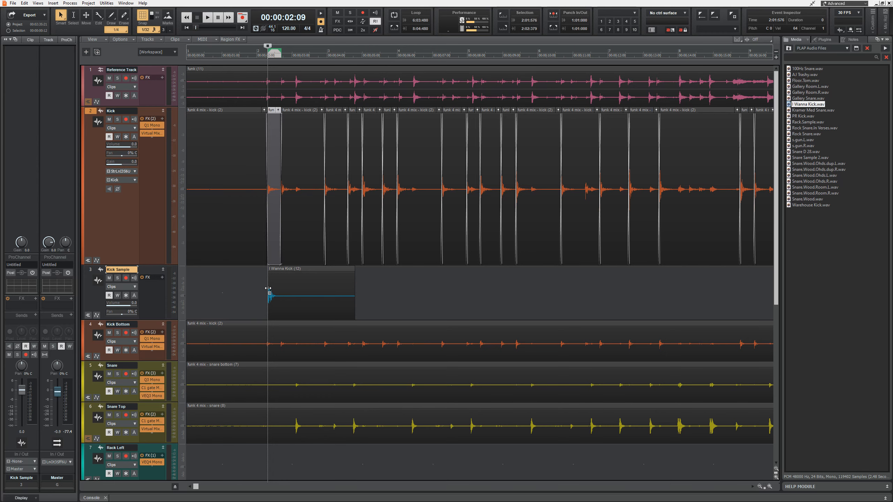
Paste the kick sample onto the Kick Sample track at each of the six kick hits following the first
key("space")
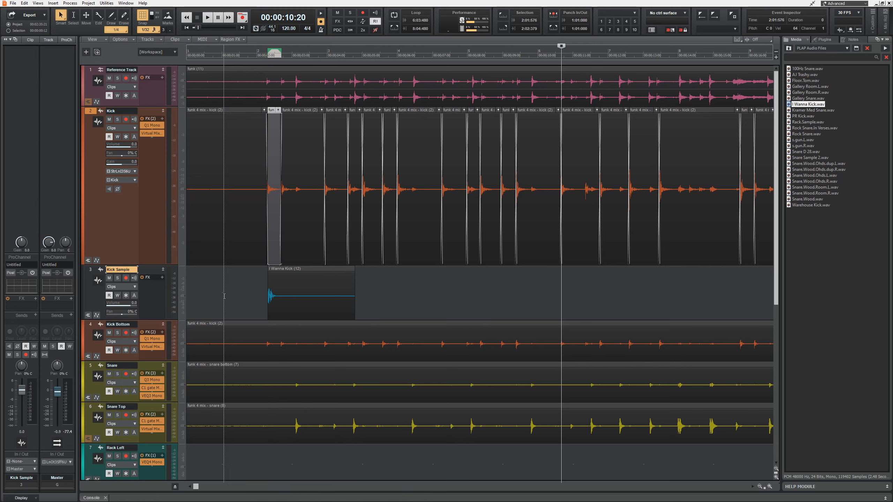
key("space")
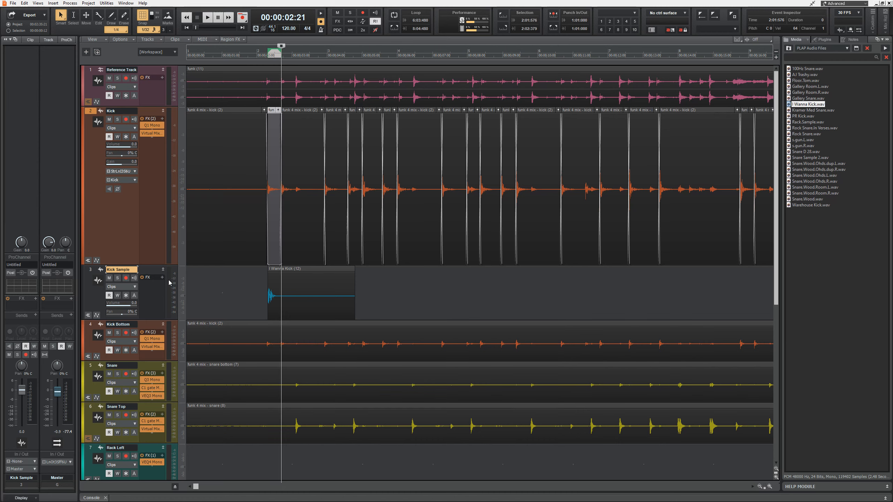
key("ctrl+v")
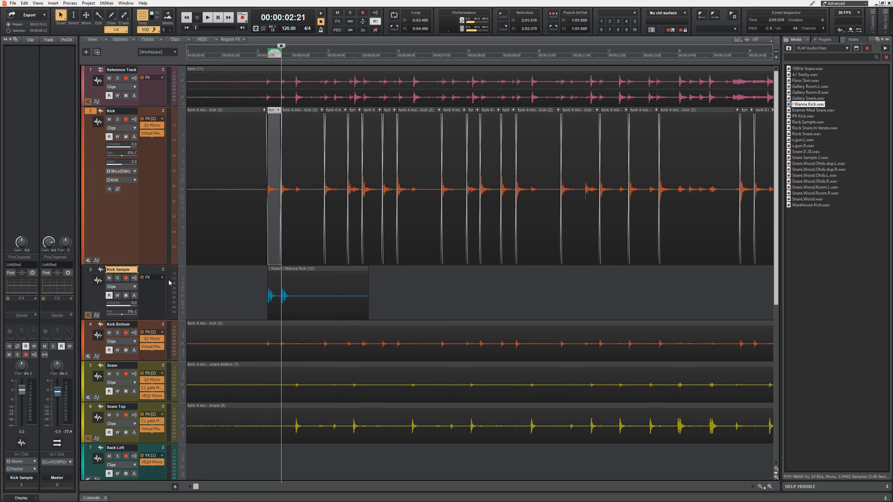
key("Tab")
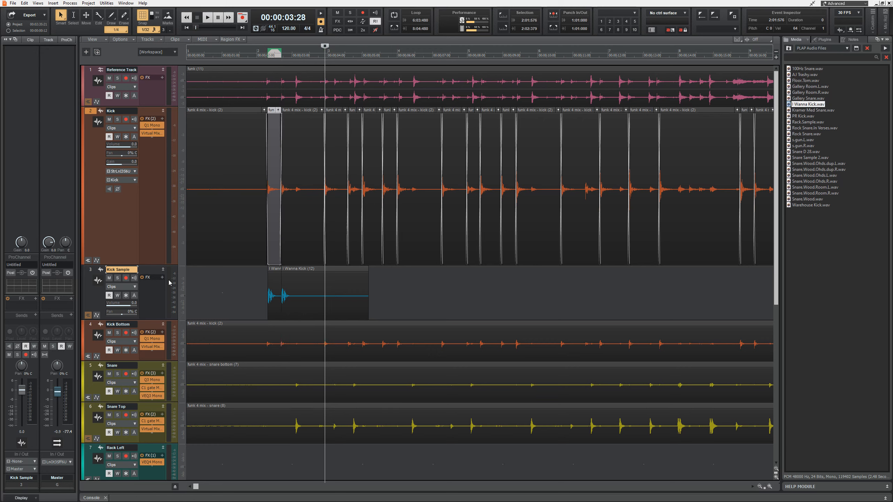
key("ctrl+v")
key("Tab")
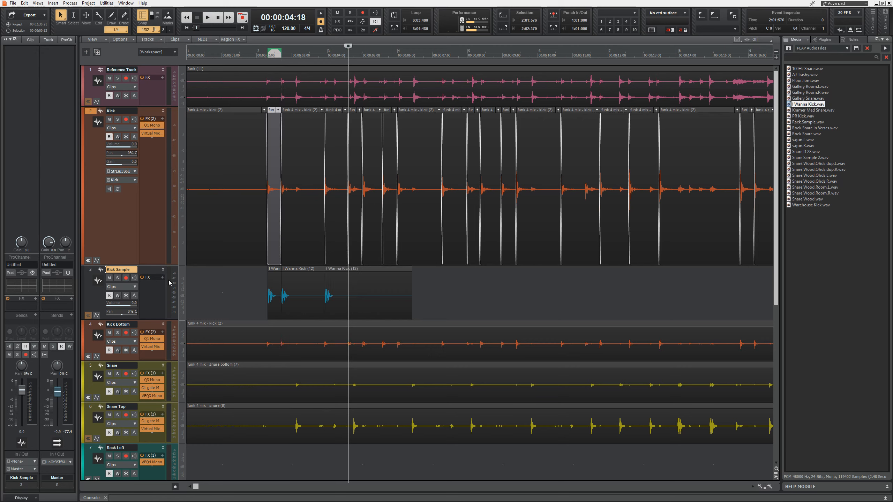
key("ctrl+v")
key("Tab")
key("ctrl+v")
key("Tab")
key("ctrl+v")
key("Tab")
key("ctrl+v")
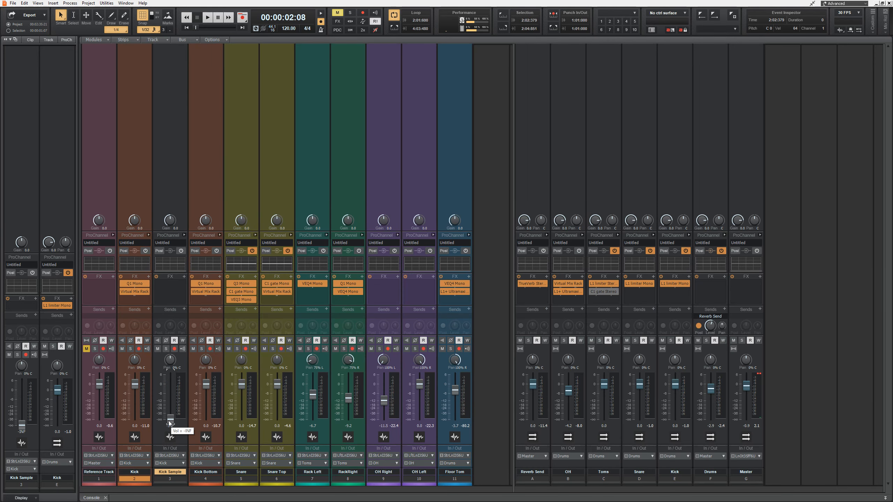
Play the mix and bring Kick Sample up to about -9.5 dB, lowering Kick Bottom slightly and Kick to about -1.1 dB
key("space")
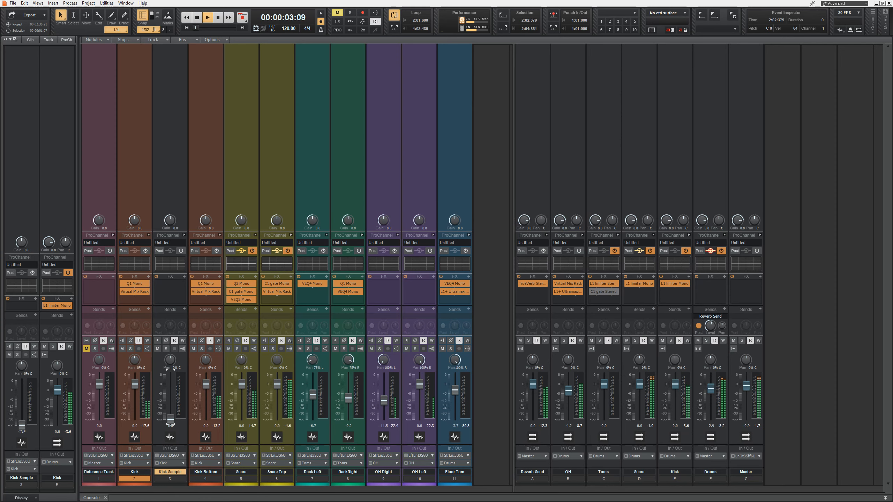
left_click_drag(170, 420, 170, 394)
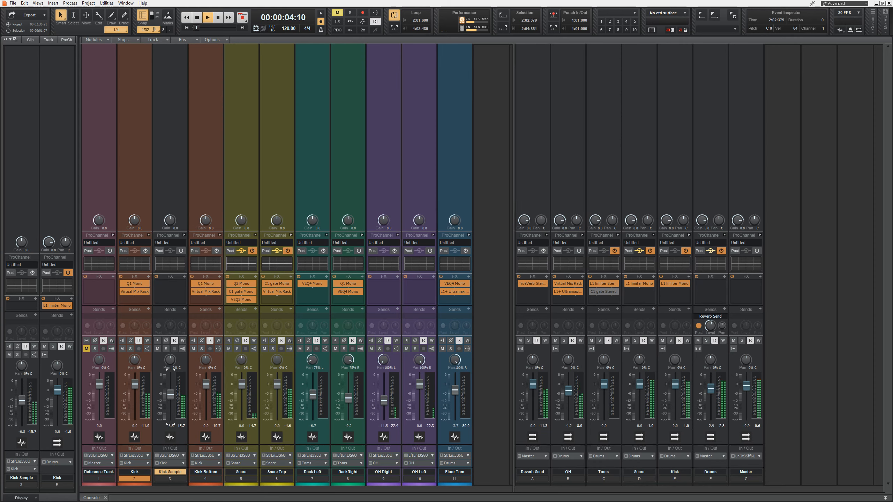
left_click_drag(171, 395, 206, 392)
key("space")
left_click(135, 384)
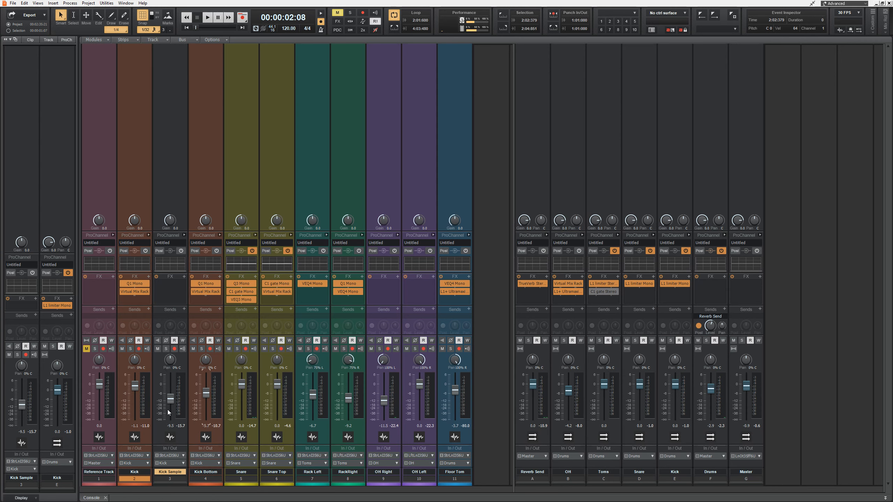
Rebalance the kick layers during playback, setting Kick Sample to about -11.2 dB and adjusting the Kick Bottom level
left_click_drag(170, 403, 169, 400)
key("space")
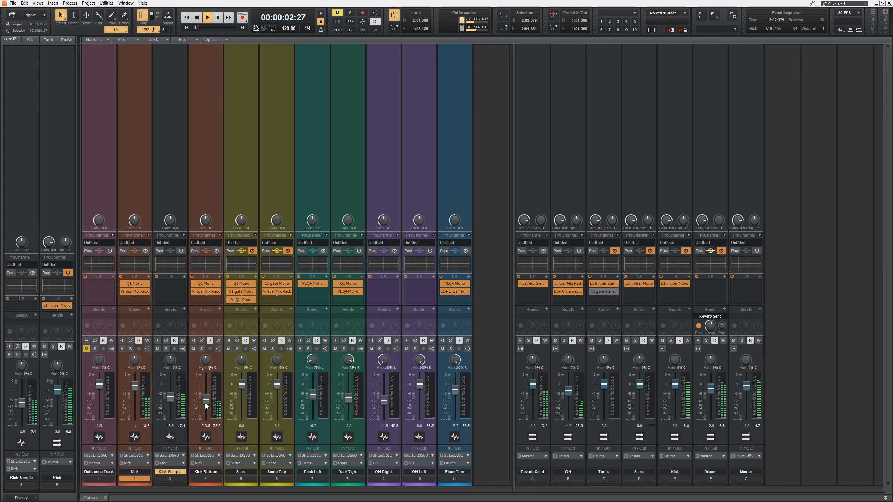
left_click_drag(205, 399, 170, 401)
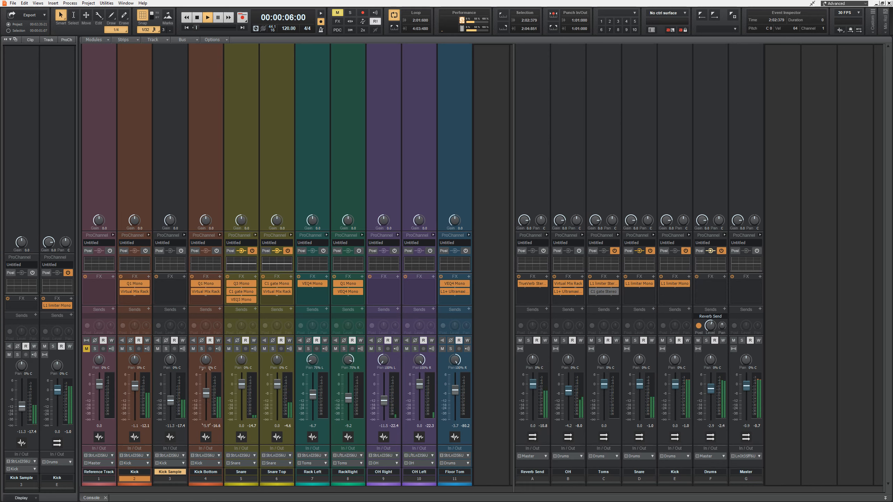
mouse_move(206, 397)
left_mouse_down()
mouse_move(206, 406)
mouse_move(206, 390)
left_mouse_up()
key("space")
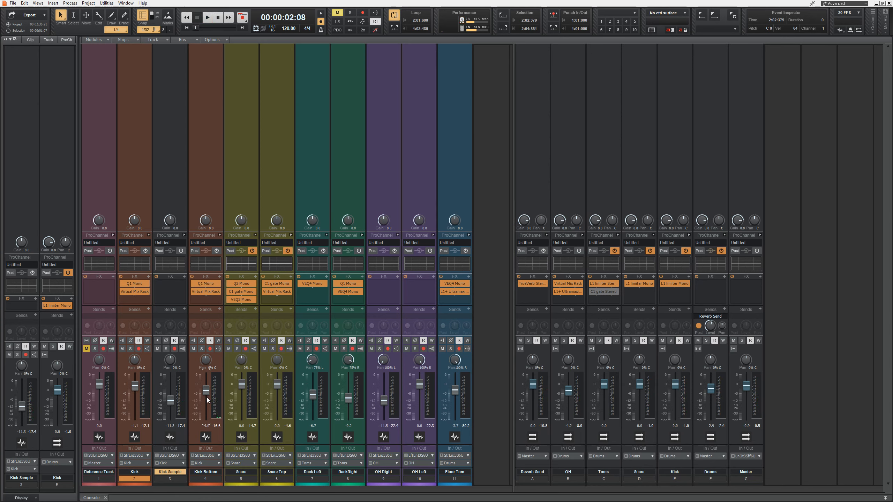
Enlarge the Snare Top track in the track view and show its clip's audio transients with the AudioSnap palette open
key("alt+1")
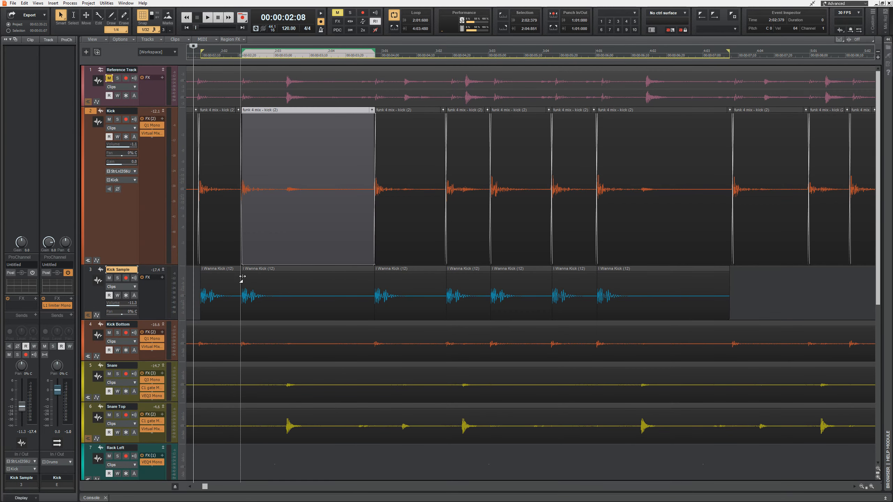
scroll(242, 277, "down", 8)
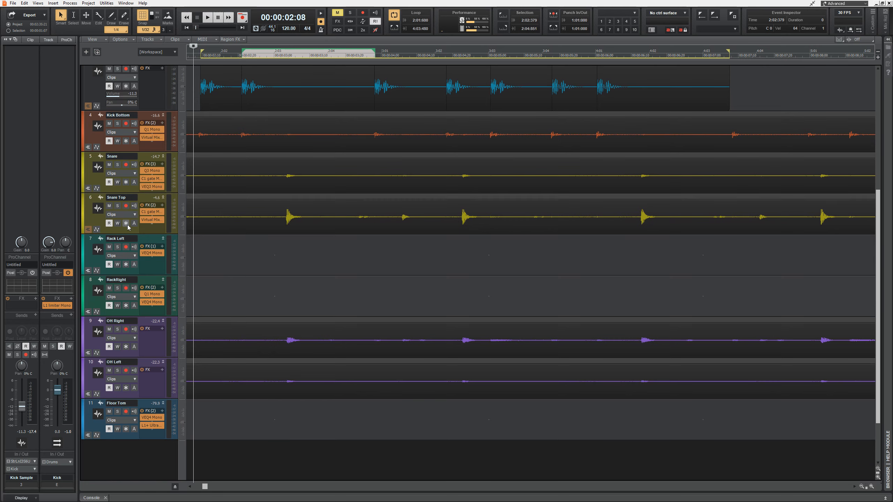
left_click_drag(127, 234, 128, 308)
left_click(127, 293)
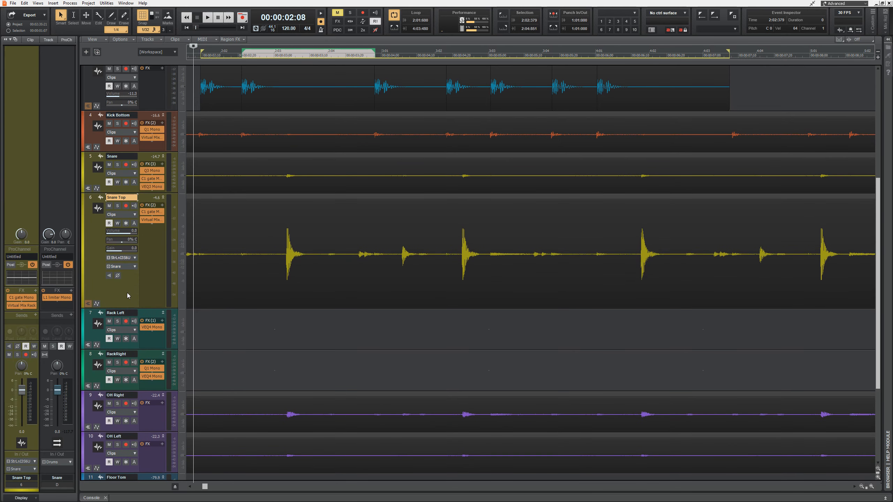
left_click(254, 253)
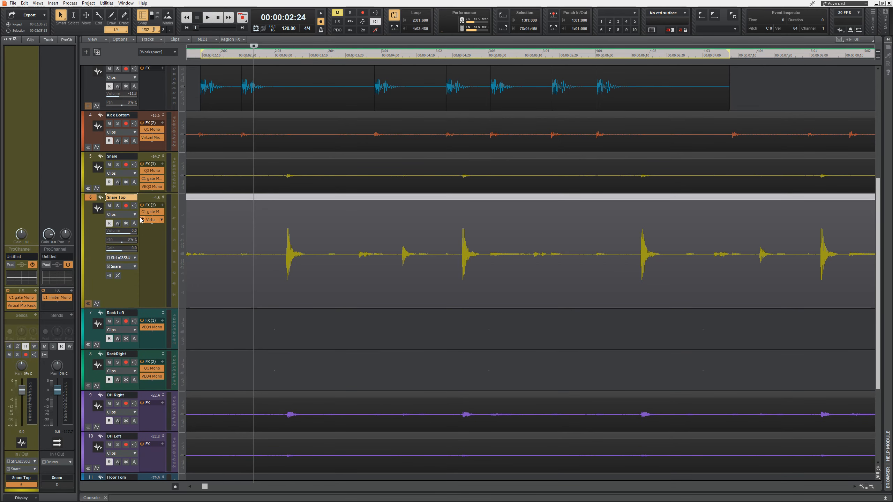
left_click(135, 214)
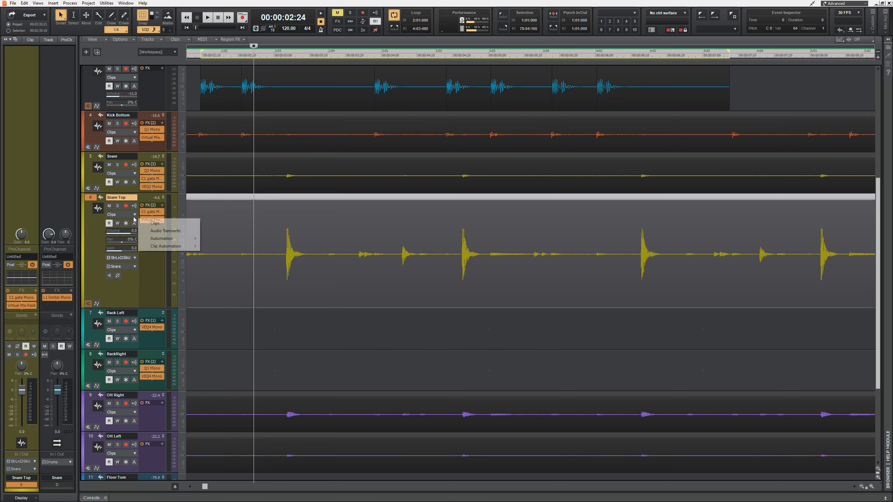
left_click(177, 234)
key("a")
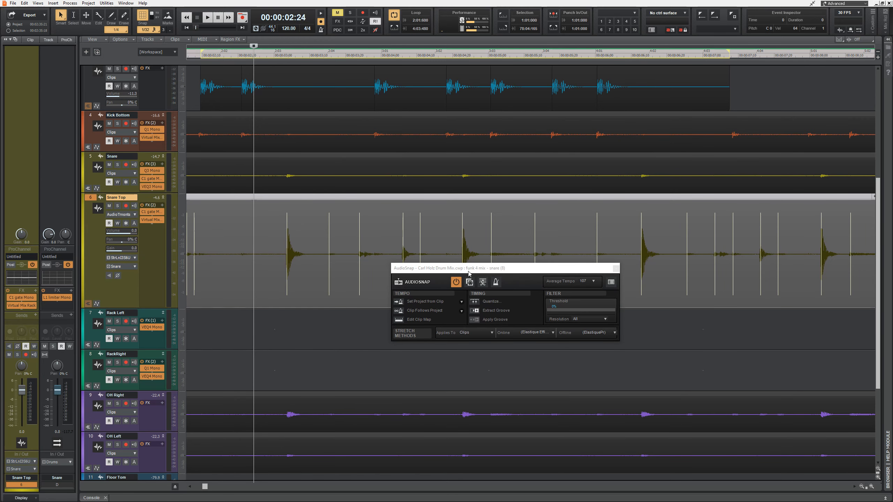
Raise the AudioSnap threshold until the weak transients on Snare Top are filtered out, and check the markers along the track
left_click_drag(469, 273, 416, 306)
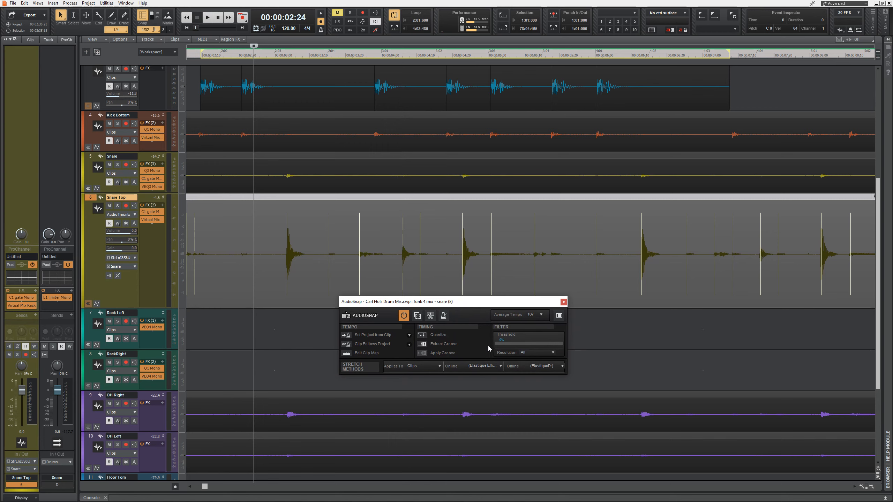
left_click_drag(499, 344, 531, 344)
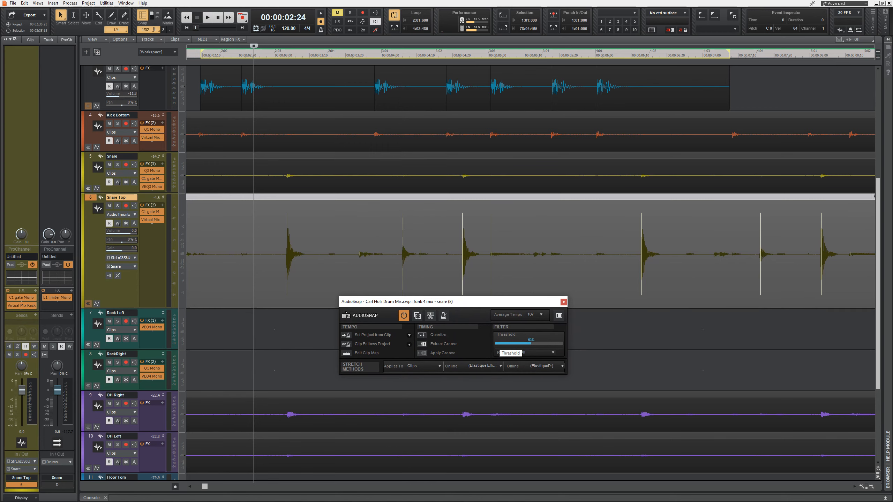
left_click(862, 487)
left_click(863, 488)
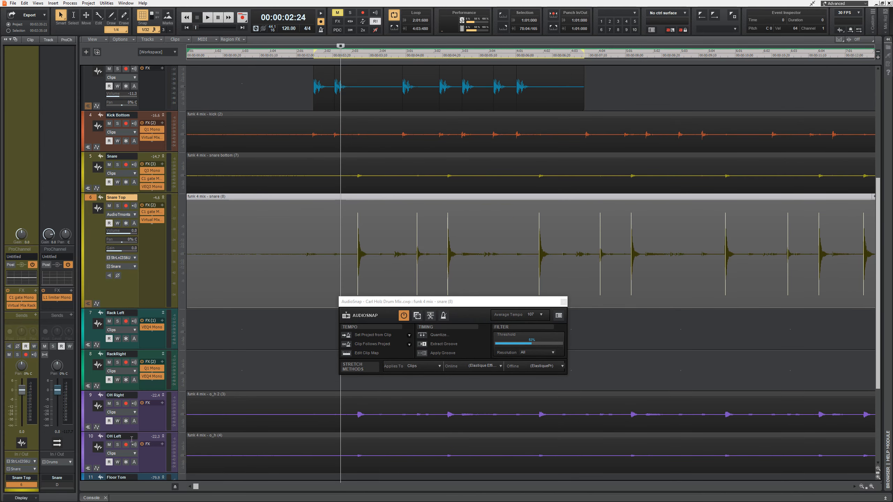
left_click_drag(196, 487, 204, 487)
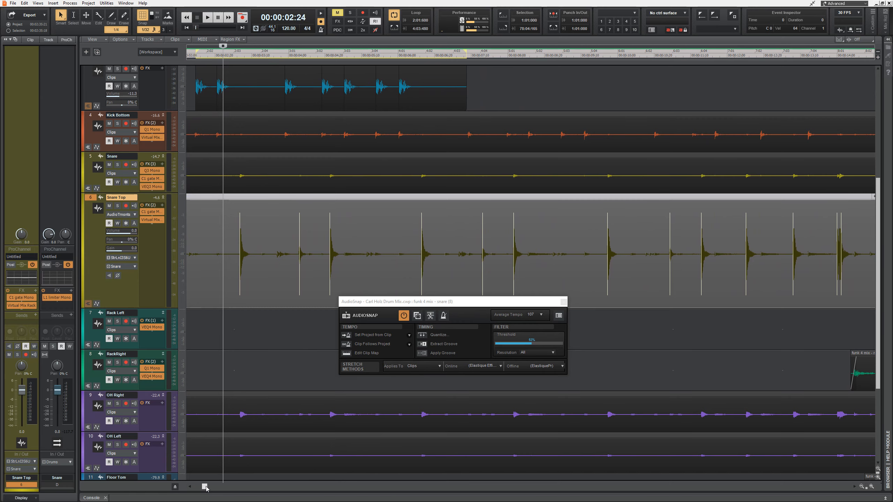
Split the Snare Top clip at its transients, close the AudioSnap palette and return the track to Clips view
left_click_drag(467, 304, 656, 331)
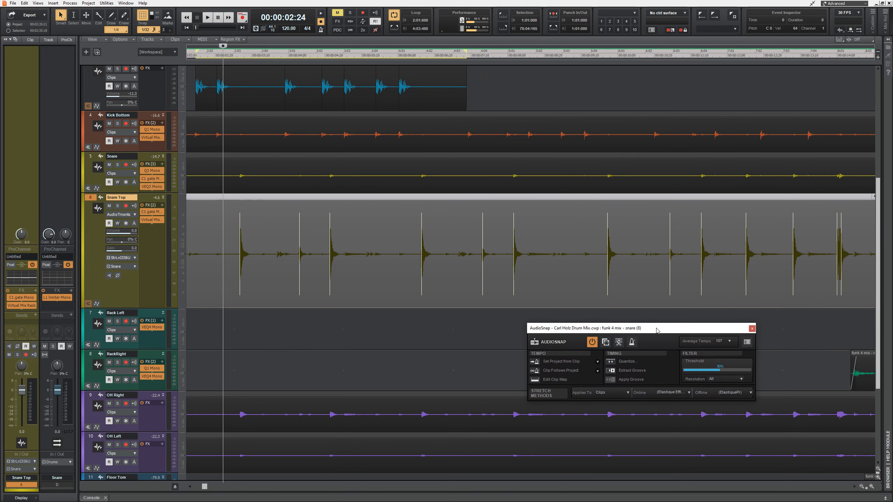
left_click(619, 342)
left_click(752, 329)
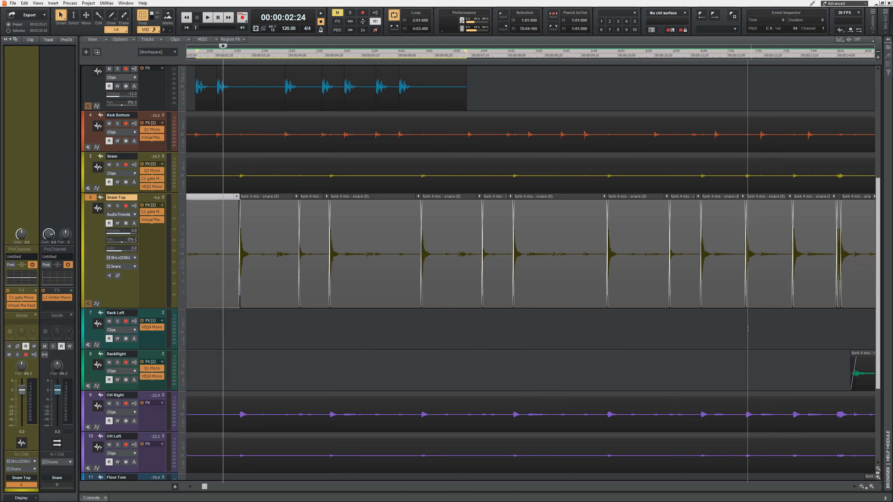
left_click(133, 214)
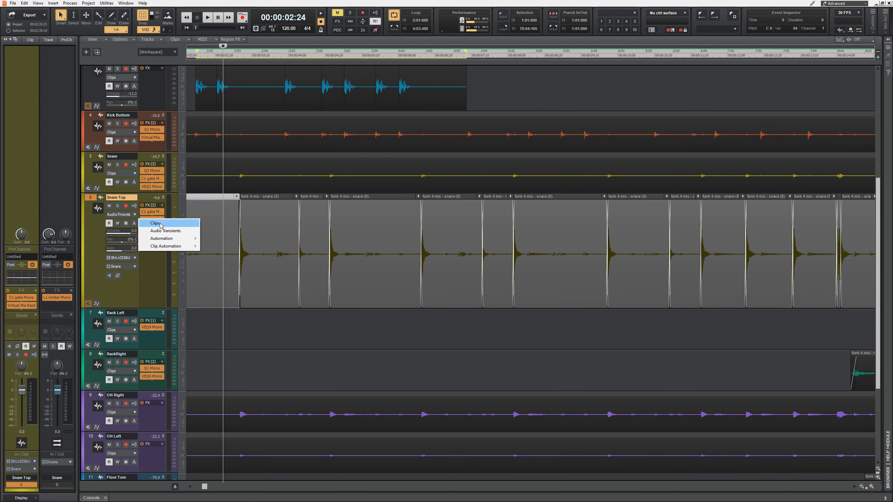
left_click(154, 223)
Import Snare Sample 2.wav onto a new track, move it directly below Snare Top and align its clip with the first snare hit
left_click(261, 246)
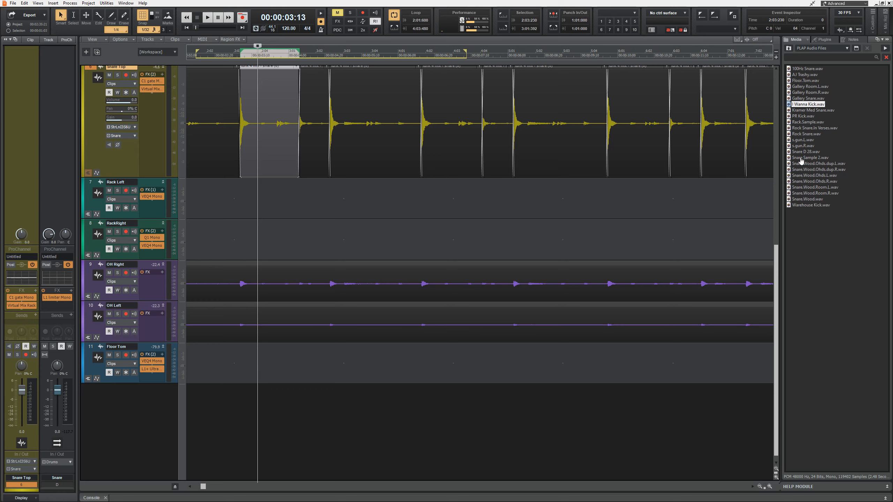
left_click_drag(802, 161, 116, 417)
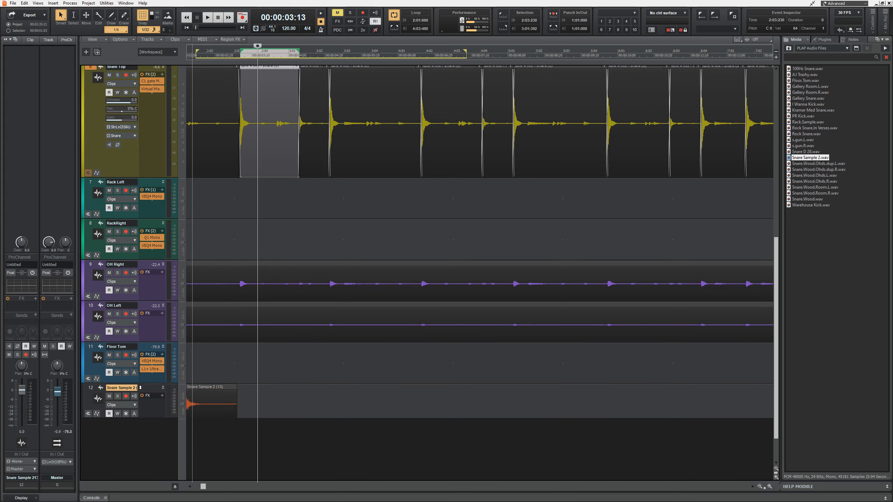
left_click_drag(141, 388, 142, 285)
left_click_drag(200, 183, 255, 182)
scroll(337, 231, "up", 1)
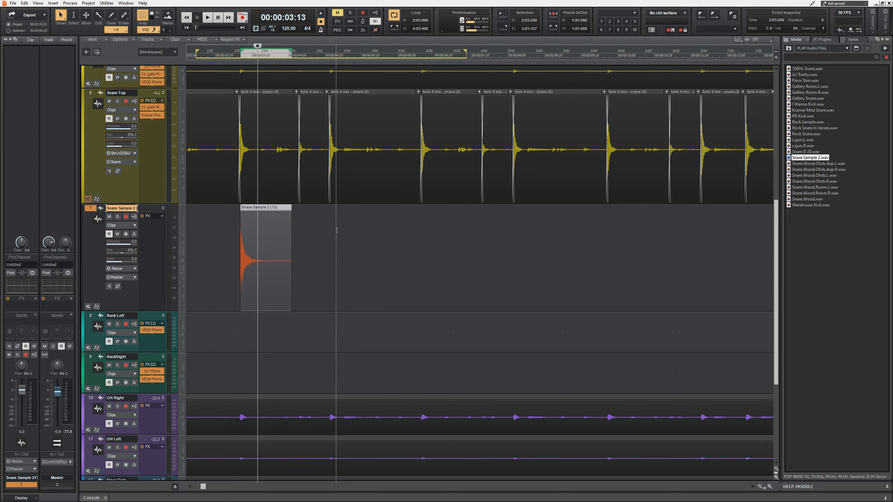
scroll(337, 231, "up", 2)
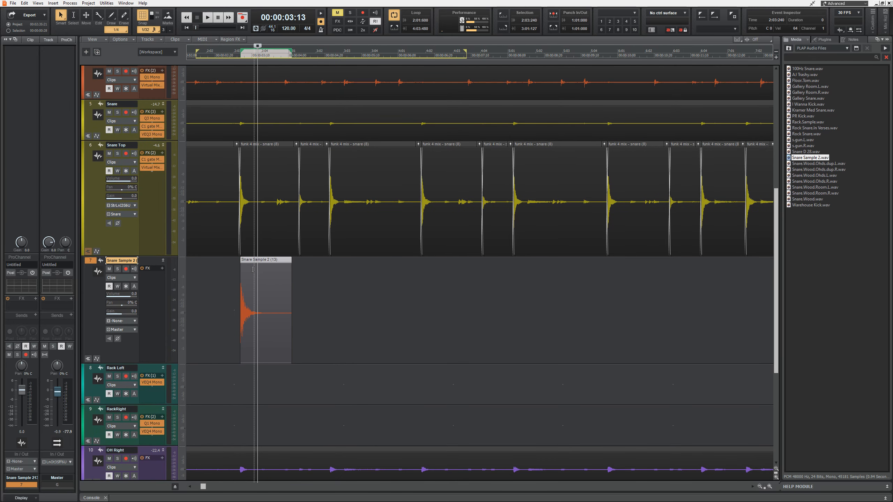
Paste the snare sample at each of the three snare hits following the first, using the Snare Top slices as guides
left_click(246, 148)
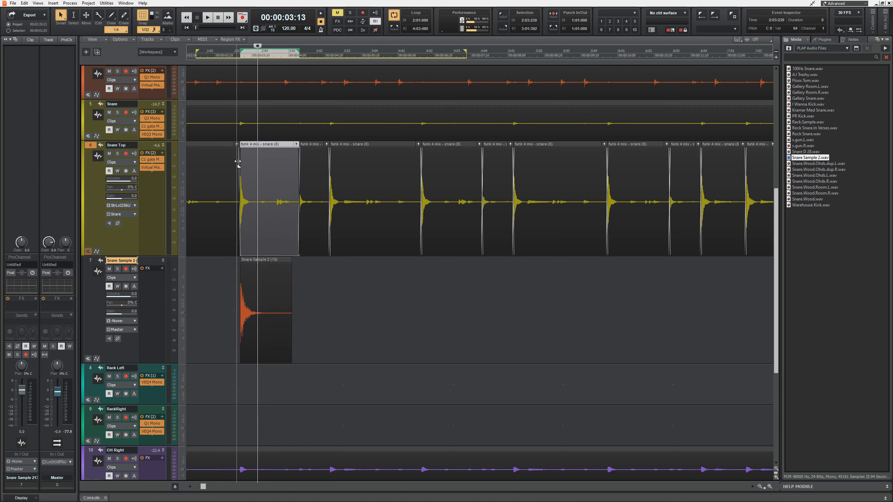
key("space")
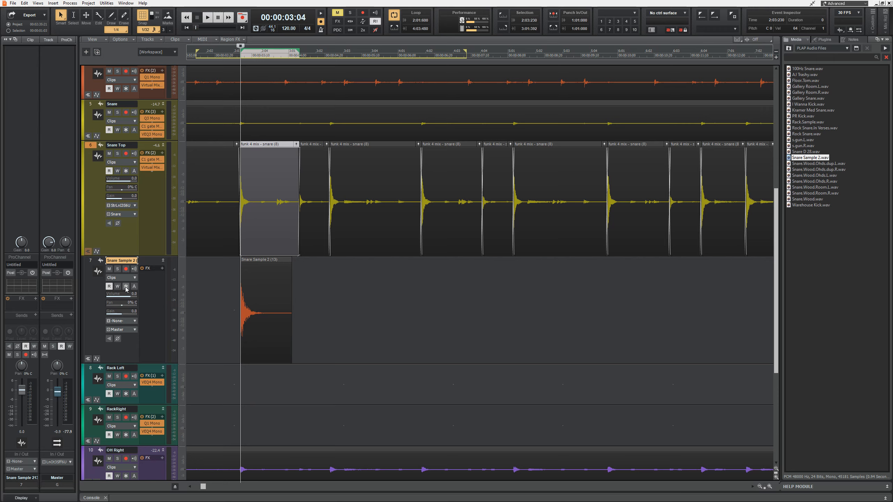
key("space")
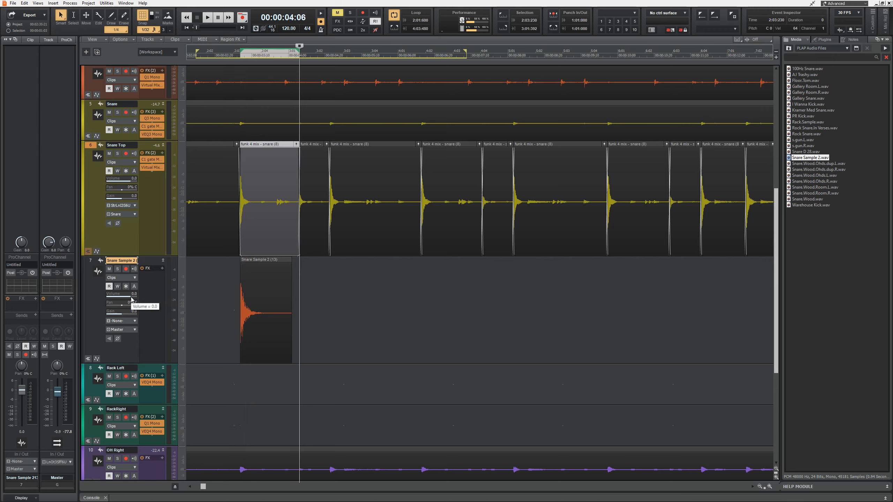
key("ctrl+v")
key("Tab")
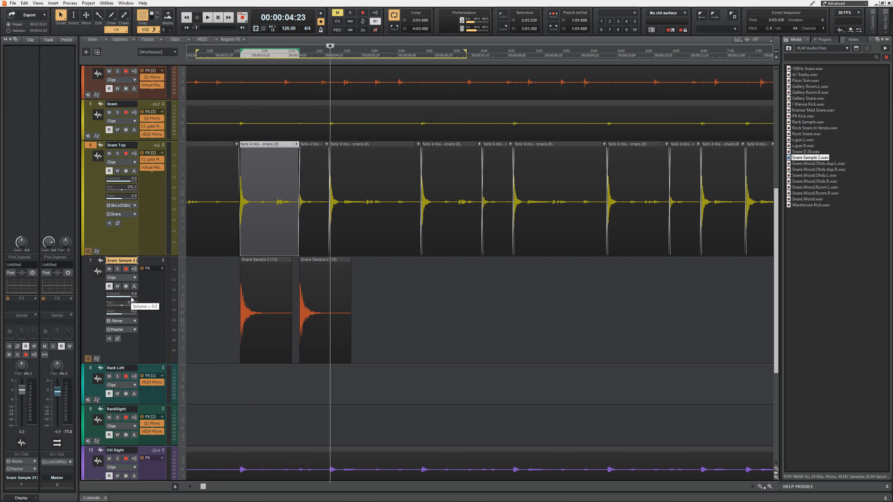
key("ctrl+v")
key("Tab")
key("ctrl+v")
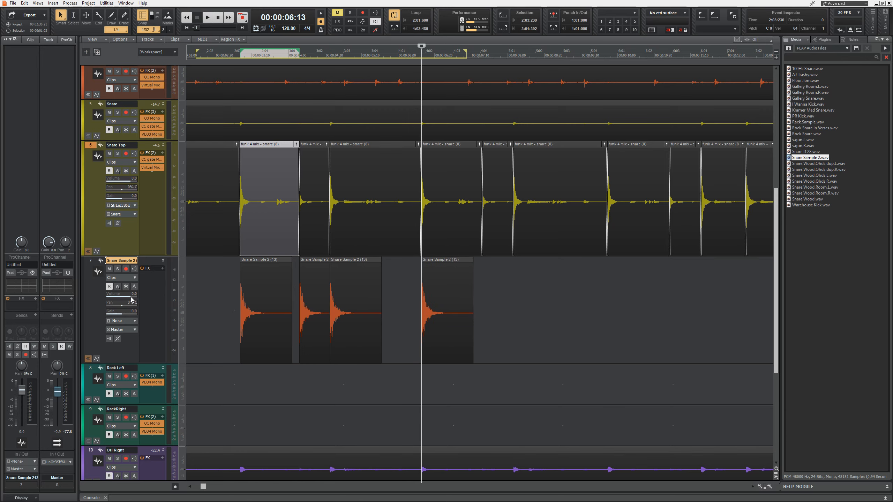
key("Tab")
key("Tab")
Pull the Snare Sample track's volume all the way down and route its output to the Snare bus
key("alt+2")
left_click(326, 463)
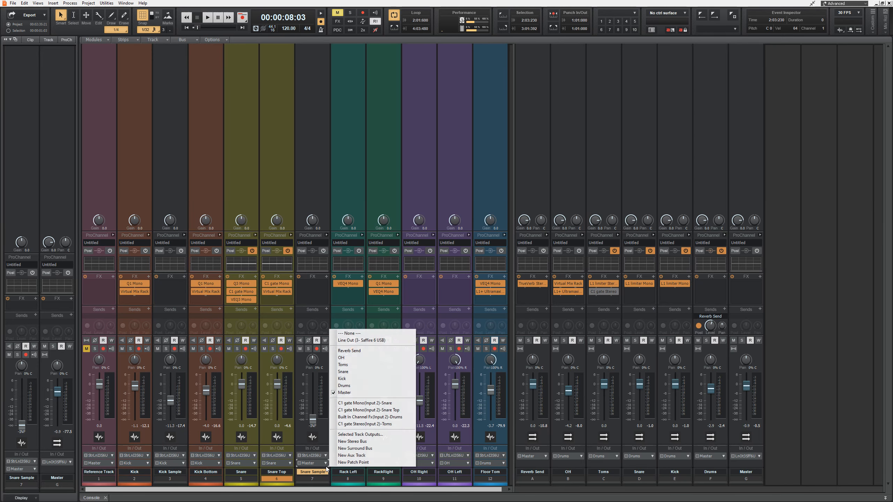
left_click(358, 372)
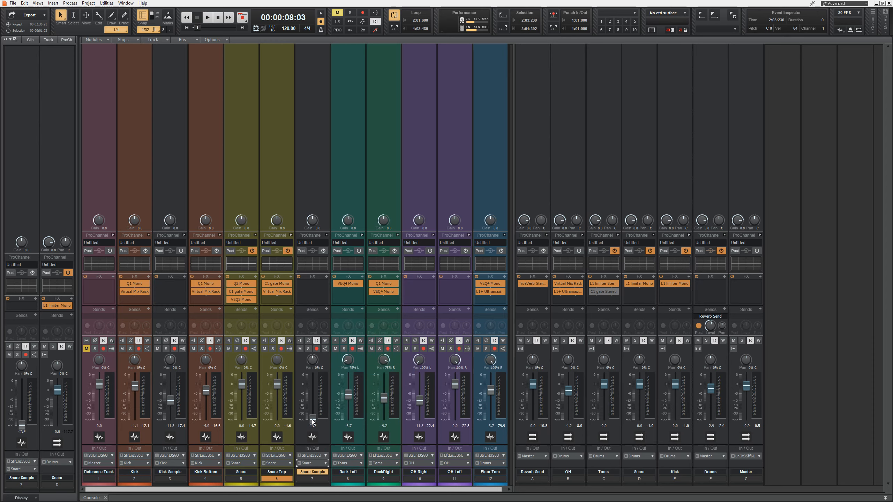
Select the time range spanning the six pasted snare samples, up to the following snare hit, and set it as the loop region
key("alt+1")
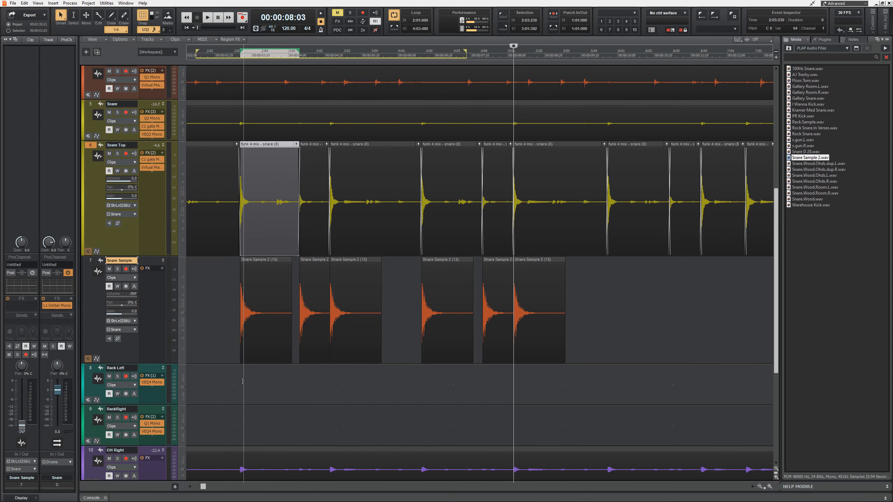
left_click_drag(242, 380, 608, 382)
left_click(394, 28)
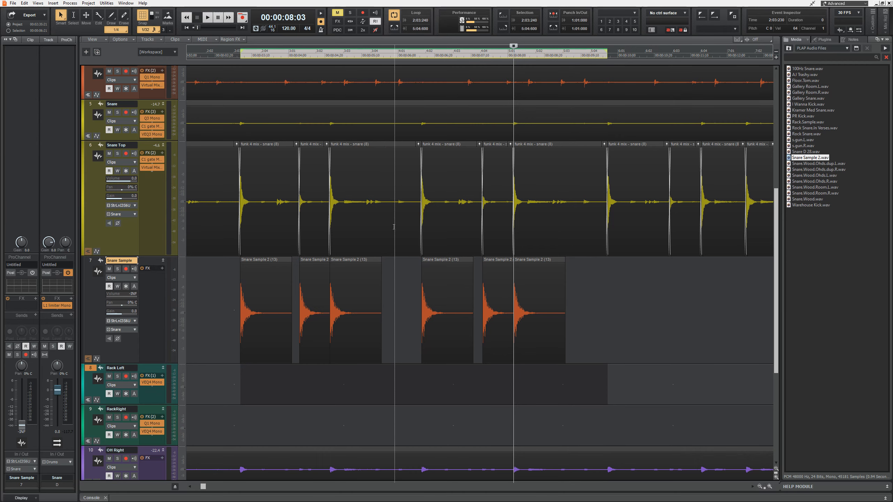
Play the looped section in the mix, raise the Snare Sample volume to -12.1 dB, stop playback and return to the track view
key("alt+2")
key("space")
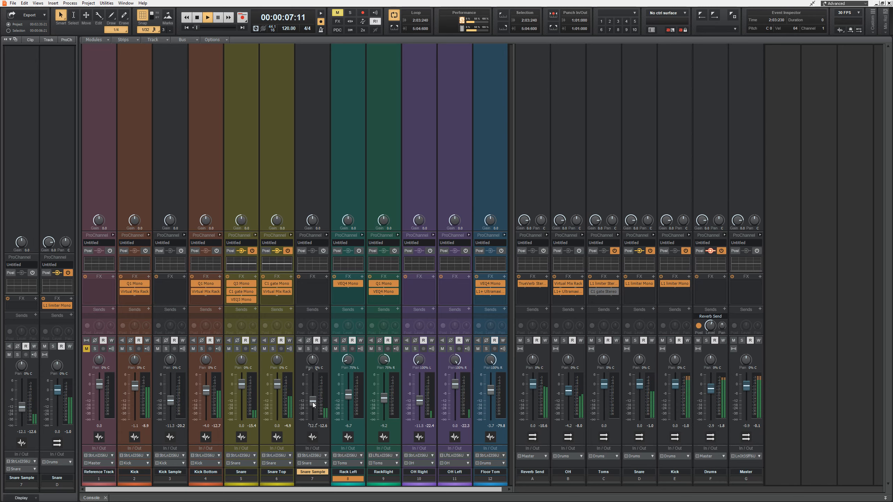
key("space")
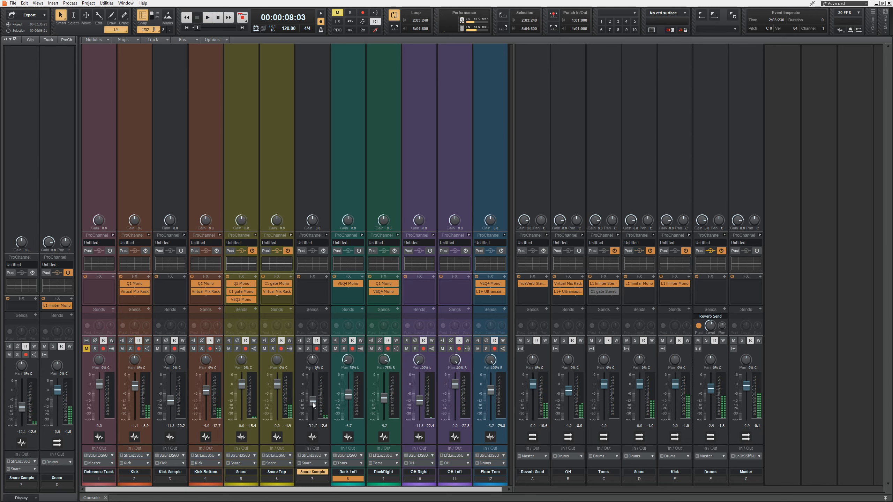
key("alt+1")
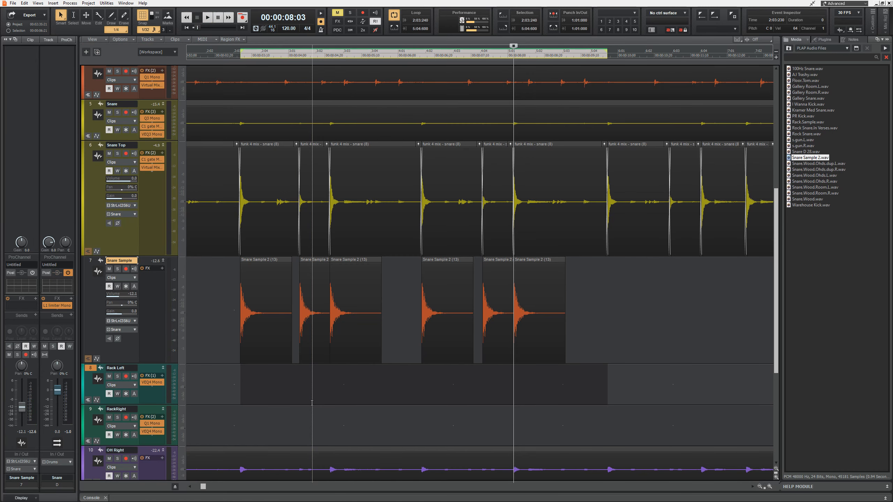